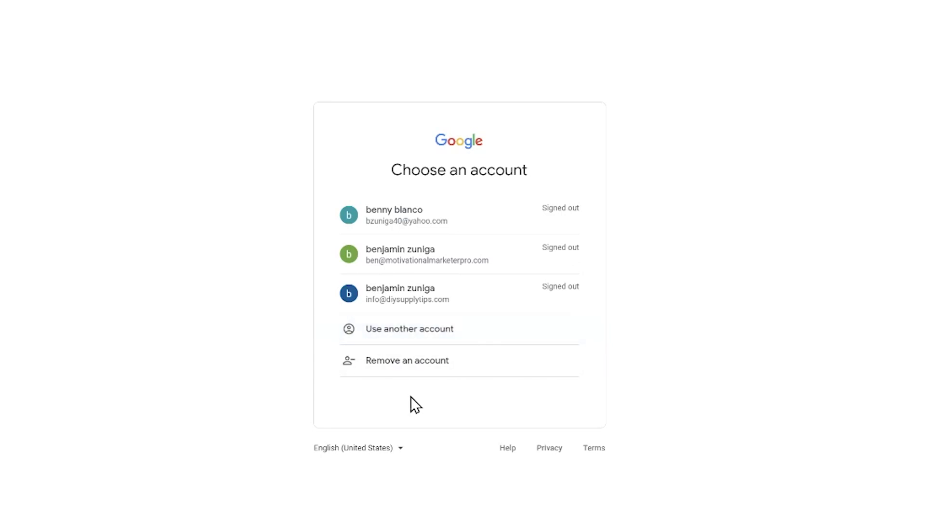
Create a new Google account for managing a business, submitting the sign-up details with the account password and its confirmation.
{"action": "left_click", "coordinate": [393, 338]}
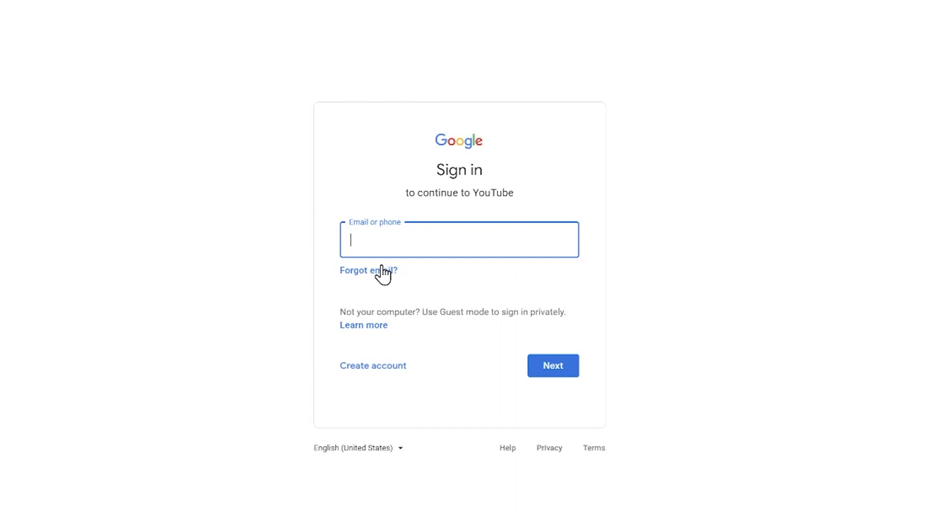
{"action": "left_click", "coordinate": [369, 379]}
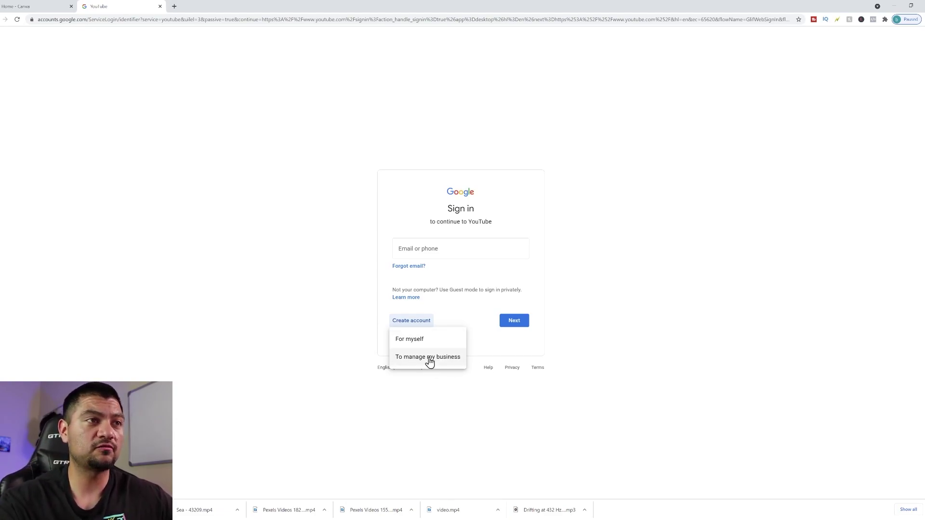
{"action": "left_click", "coordinate": [429, 359]}
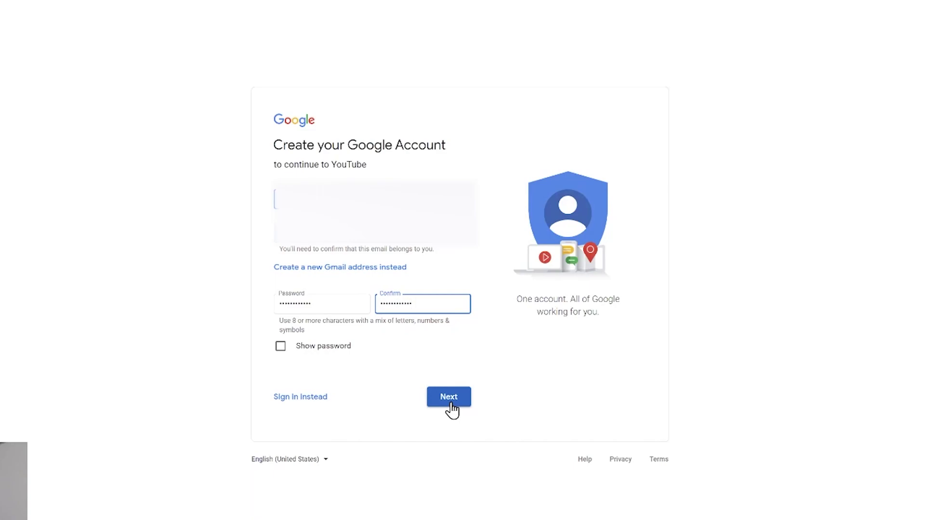
{"action": "left_click", "coordinate": [451, 404]}
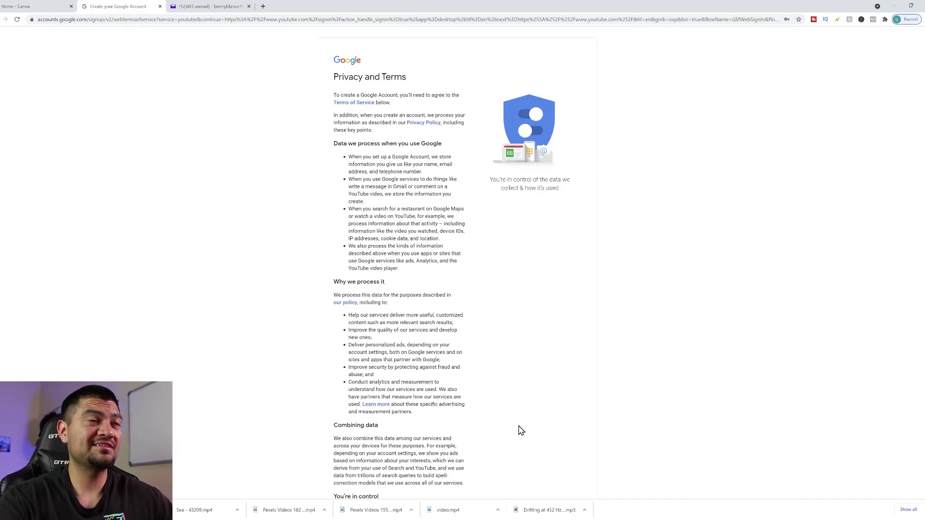
Agree to Google's Privacy and Terms for the new account and skip adding a Business Profile.
{"action": "scroll", "coordinate": [521, 431], "scroll_direction": "down", "scroll_amount": 2}
{"action": "scroll", "coordinate": [520, 429], "scroll_direction": "down", "scroll_amount": 2}
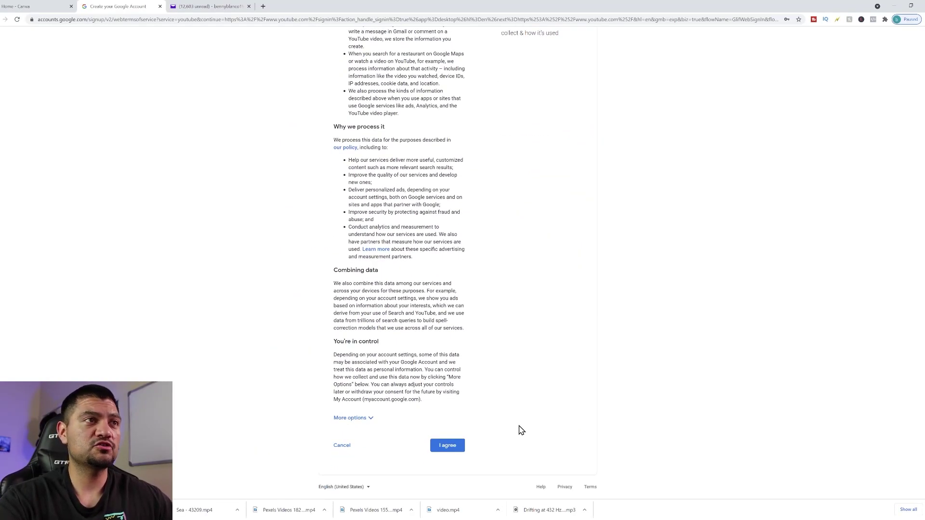
{"action": "left_click", "coordinate": [448, 446]}
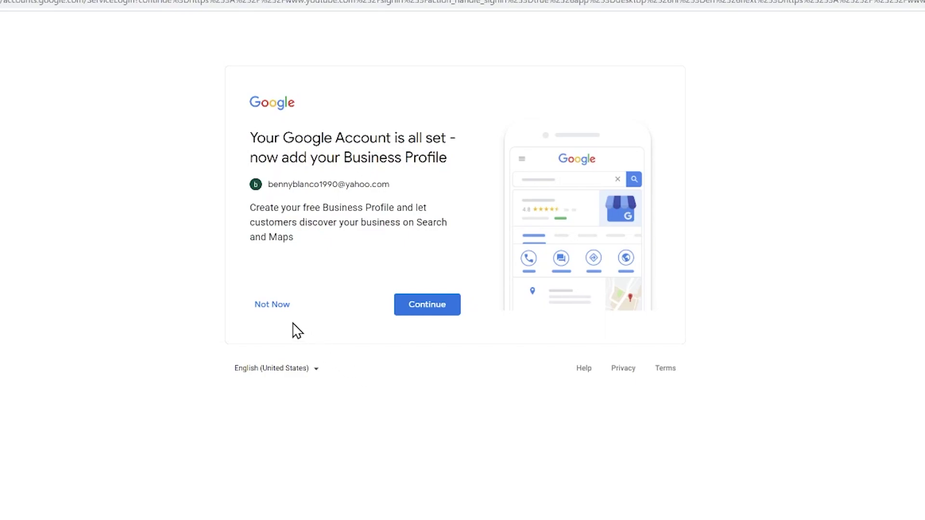
{"action": "left_click", "coordinate": [279, 312]}
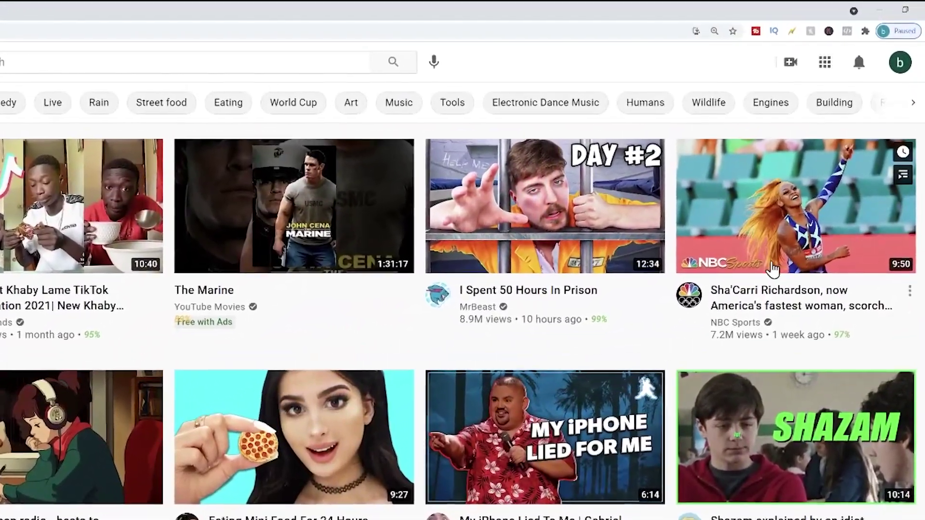
Create a YouTube channel for the signed-in account with the name Boss Life.
{"action": "mouse_move", "coordinate": [788, 248]}
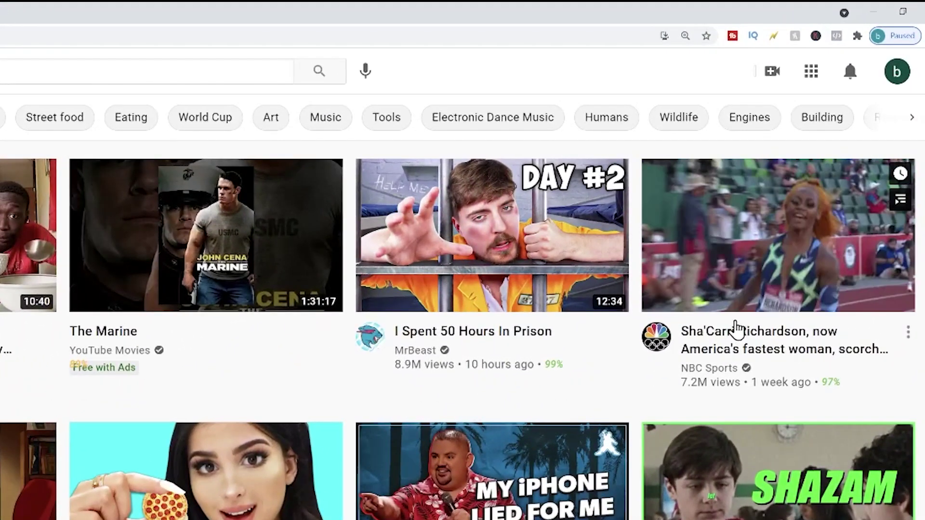
{"action": "left_click", "coordinate": [895, 77]}
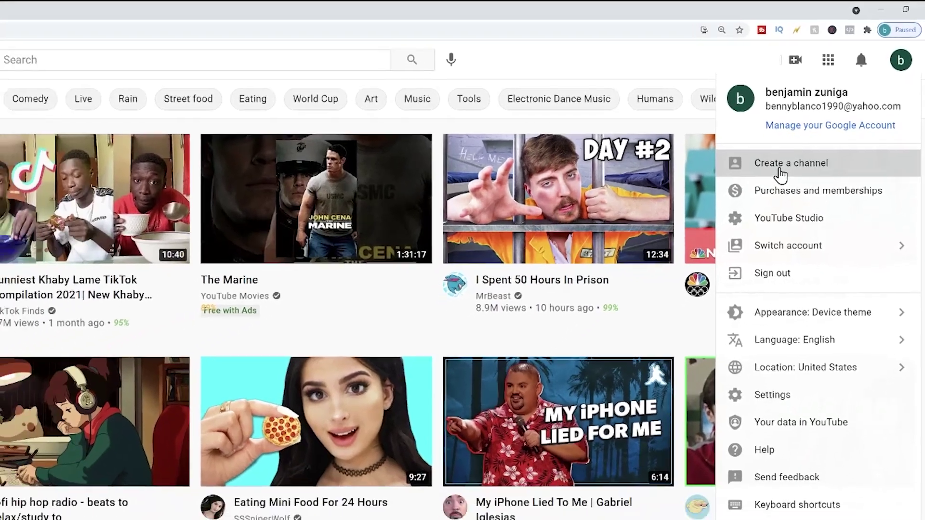
{"action": "left_click", "coordinate": [779, 195]}
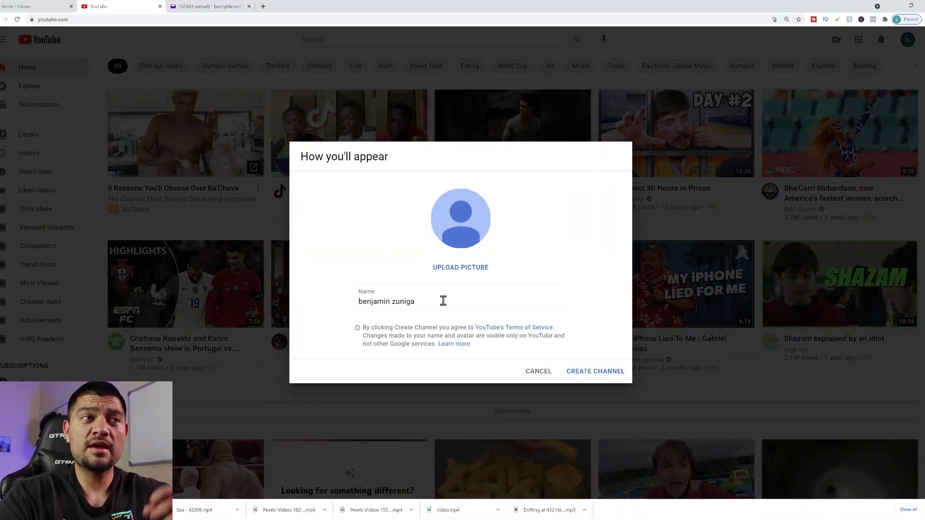
{"action": "left_click_drag", "start_coordinate": [443, 300], "coordinate": [321, 318]}
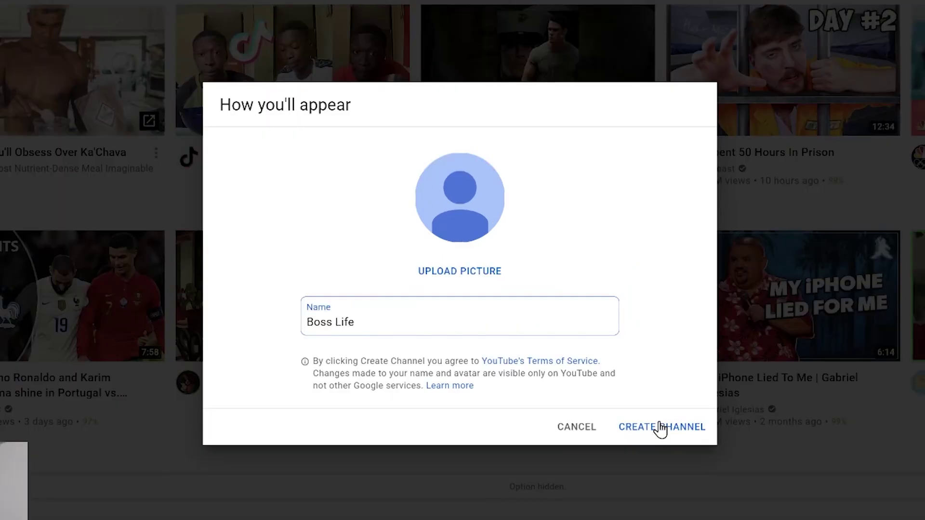
{"action": "left_click", "coordinate": [582, 376]}
{"action": "left_click", "coordinate": [639, 431]}
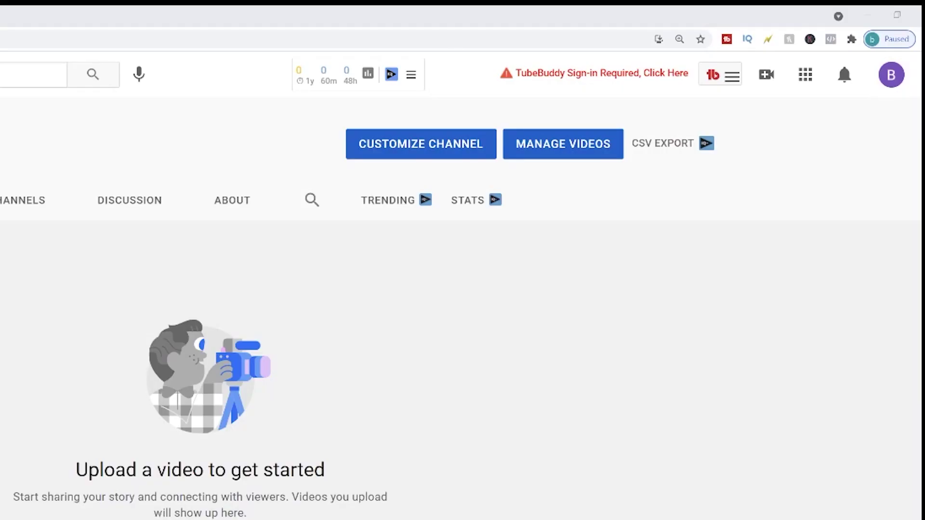
Start phone number verification from the feature eligibility section of the channel settings in YouTube Studio.
{"action": "left_click", "coordinate": [891, 76]}
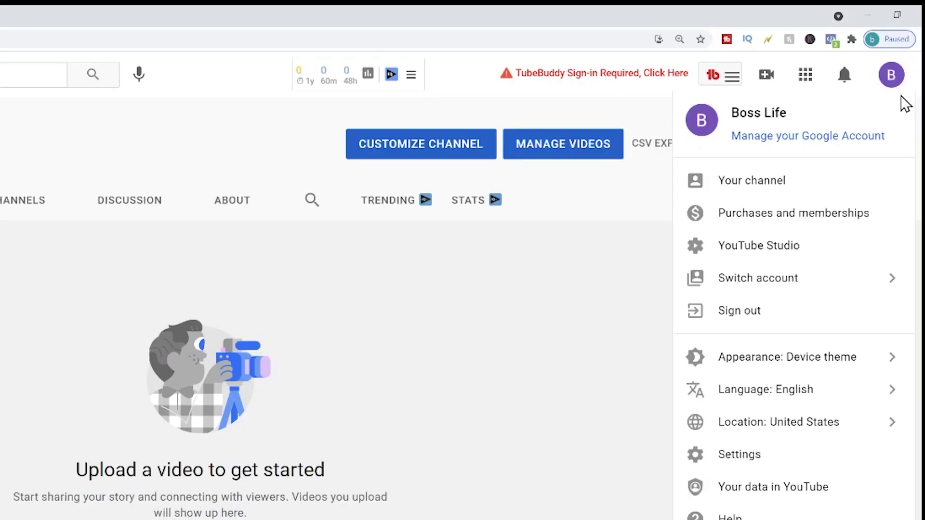
{"action": "left_click", "coordinate": [790, 263]}
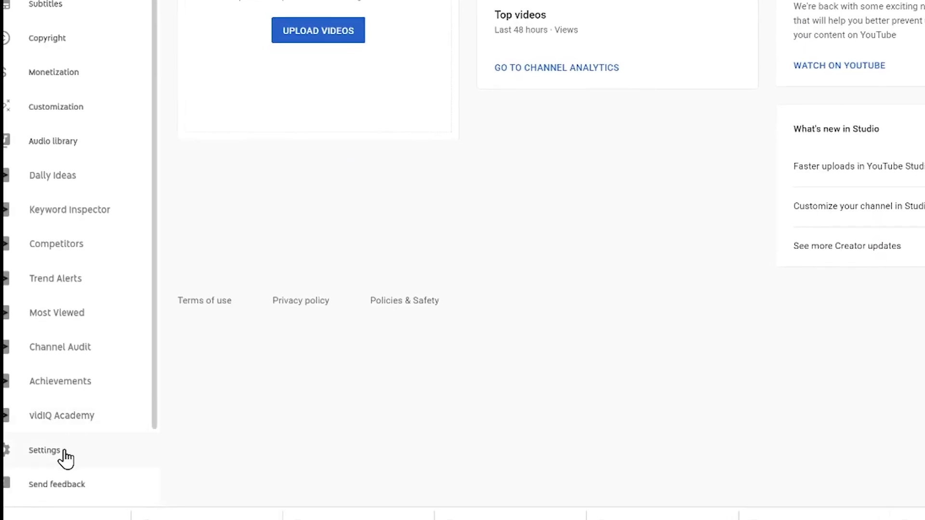
{"action": "left_click", "coordinate": [65, 452]}
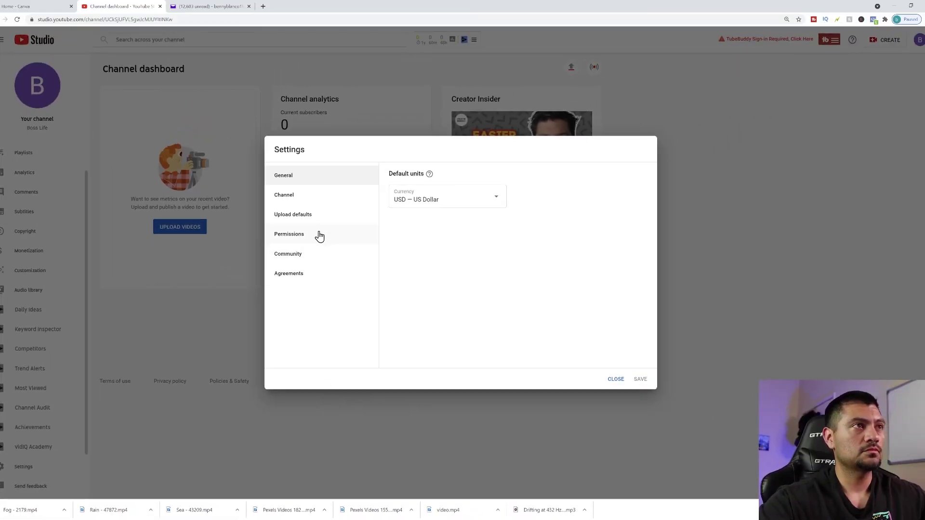
{"action": "left_click", "coordinate": [296, 201]}
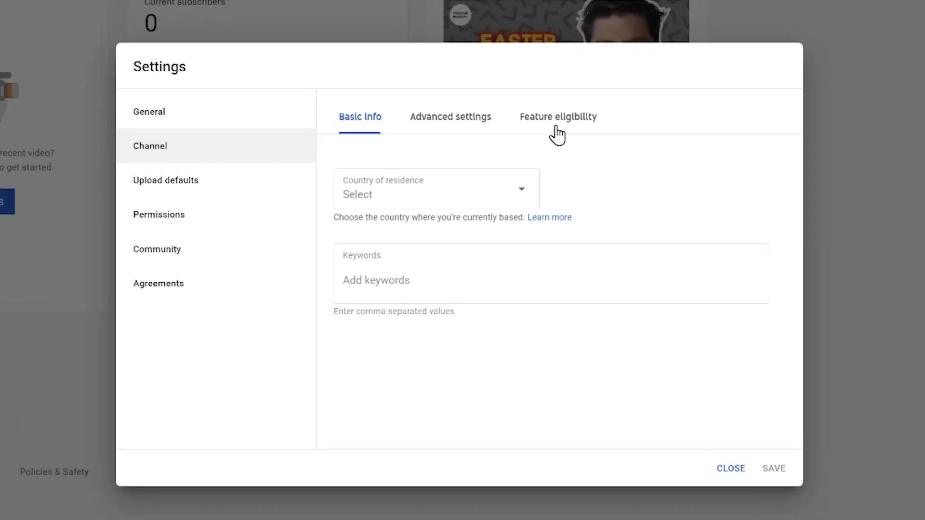
{"action": "left_click", "coordinate": [556, 128]}
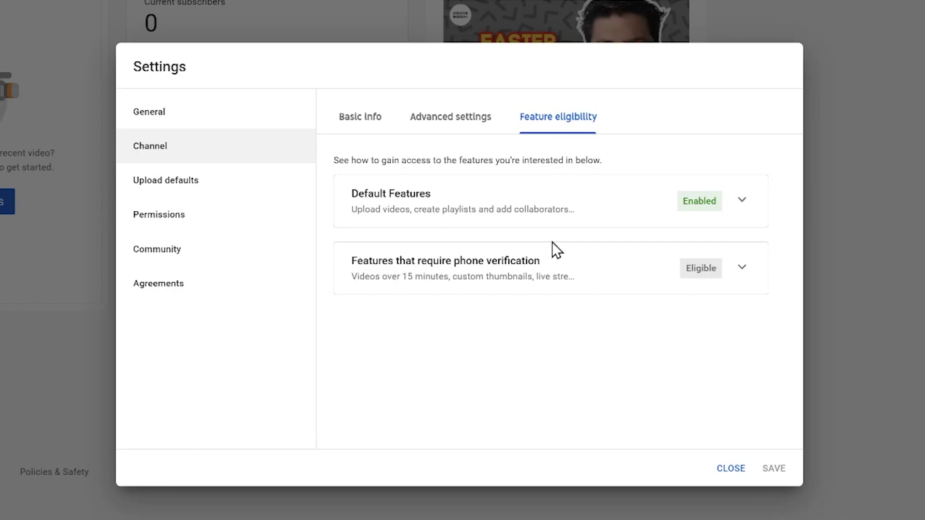
{"action": "left_click", "coordinate": [742, 267]}
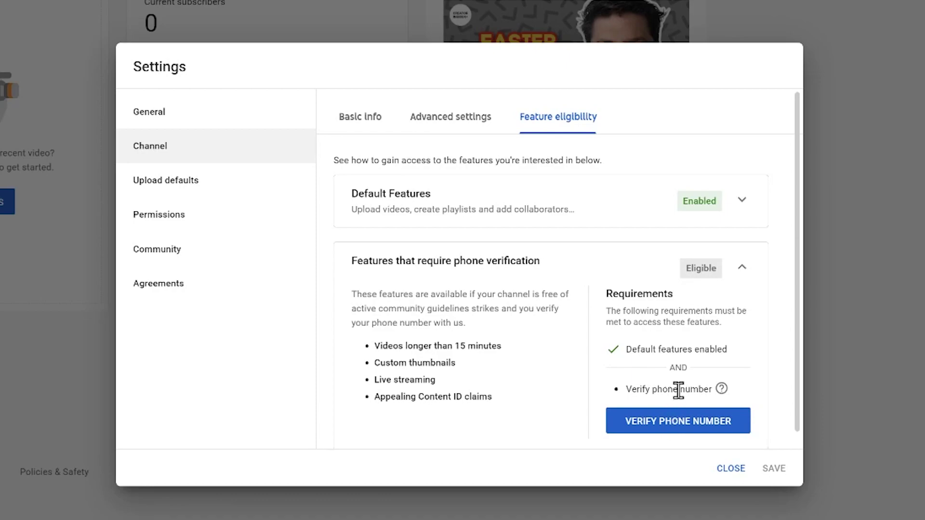
{"action": "left_click", "coordinate": [664, 426]}
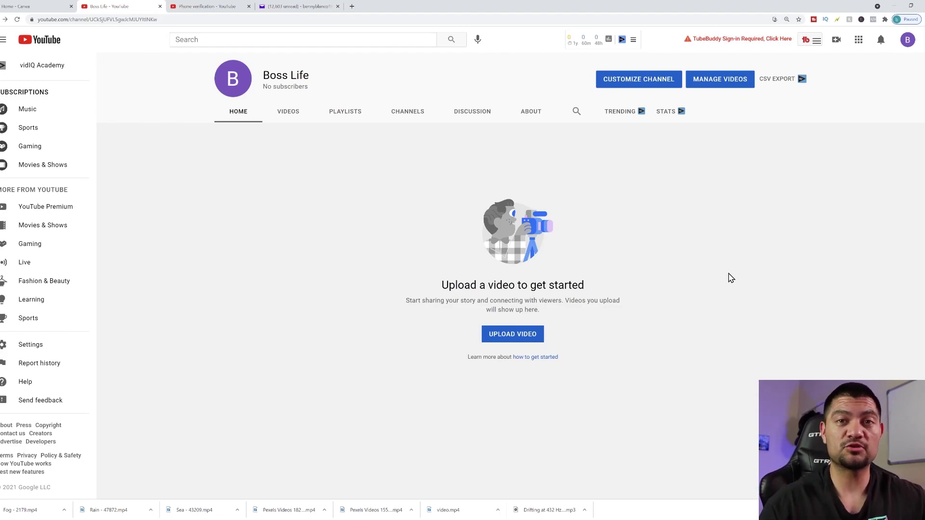
Open the YouTube account settings and start creating an additional channel.
{"action": "left_click", "coordinate": [36, 349]}
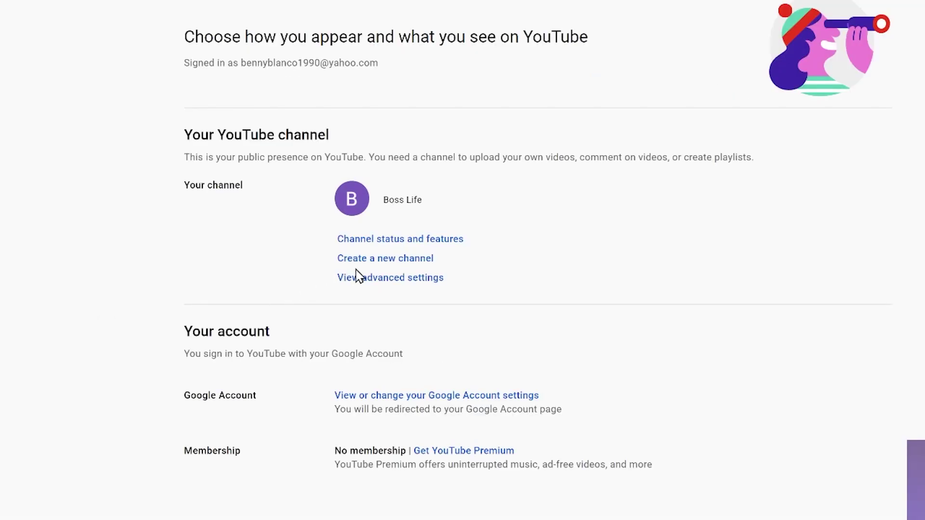
{"action": "left_click", "coordinate": [359, 263]}
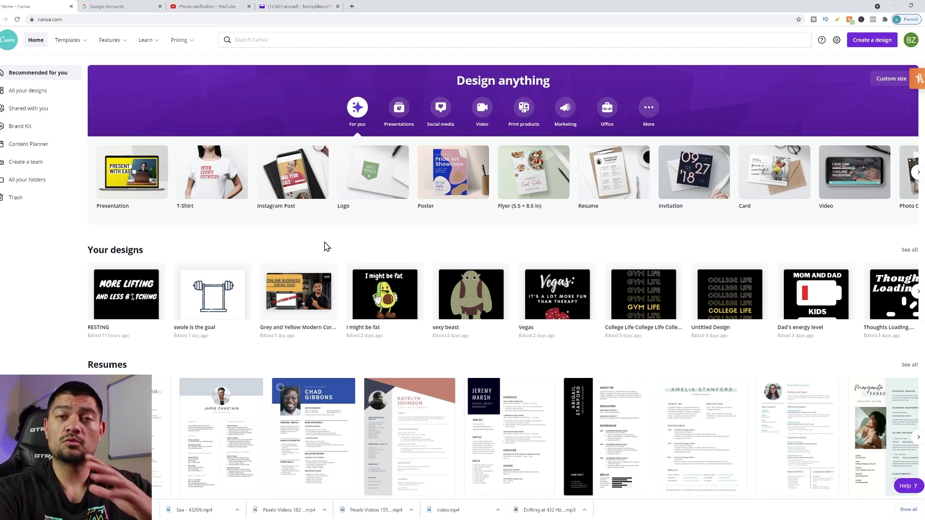
Switch to Canva, search for YouTube Channel Art and open the Gamer Strategies template for editing.
{"action": "left_click", "coordinate": [251, 40]}
{"action": "type", "text": "youtub"}
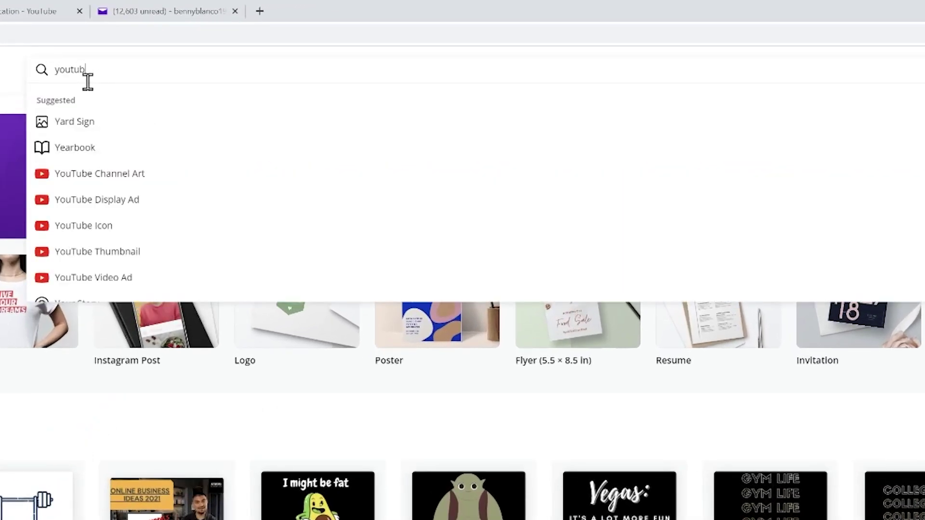
{"action": "type", "text": "e"}
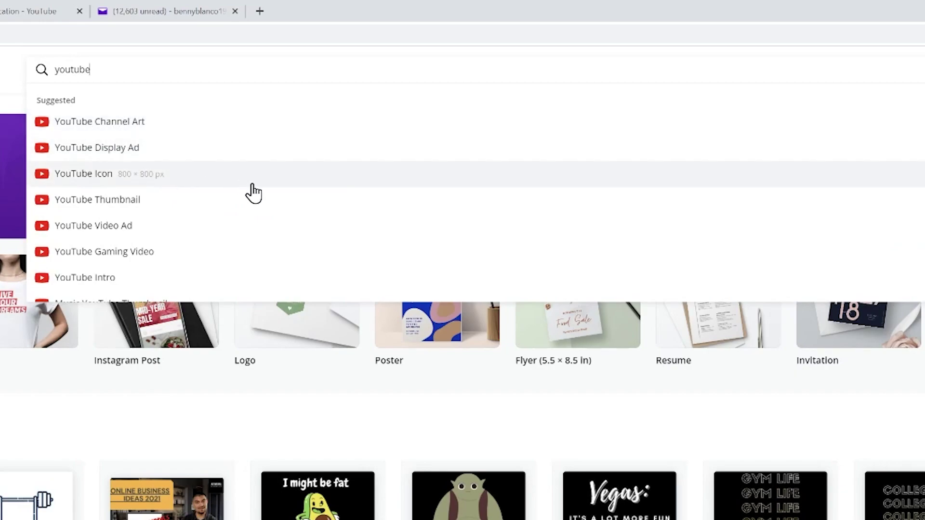
{"action": "left_click", "coordinate": [105, 123]}
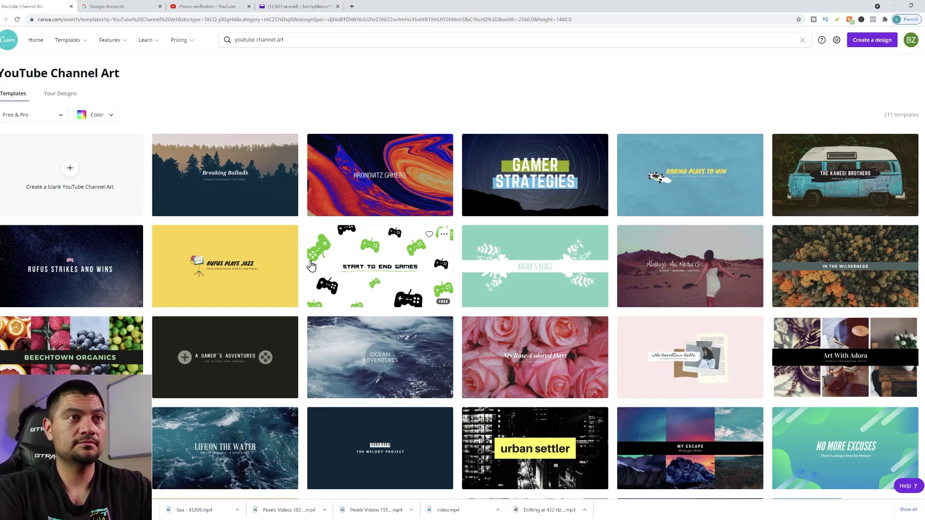
{"action": "left_click", "coordinate": [537, 178]}
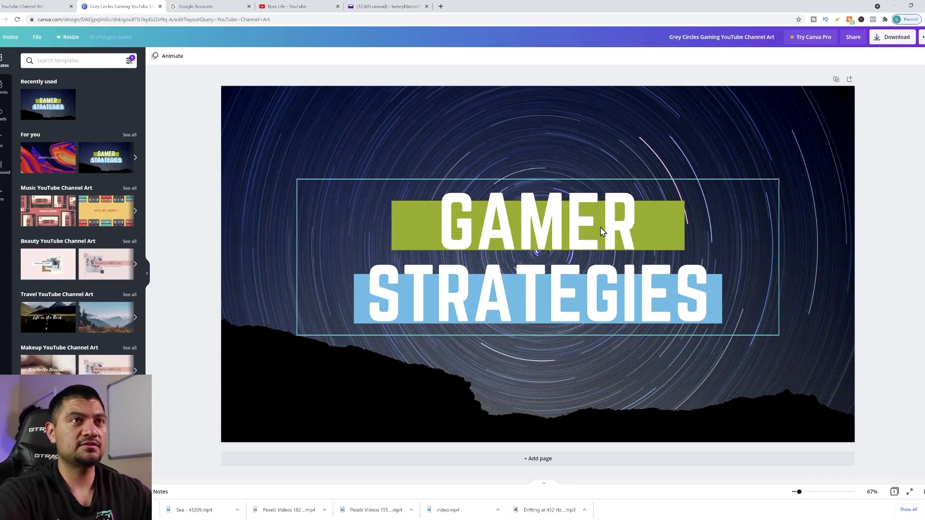
Replace the banner's two heading words with BOSS on the green bar and LIFE on the blue bar.
{"action": "left_click", "coordinate": [601, 231]}
{"action": "double_click", "coordinate": [621, 230]}
{"action": "left_click_drag", "start_coordinate": [632, 222], "coordinate": [449, 219]}
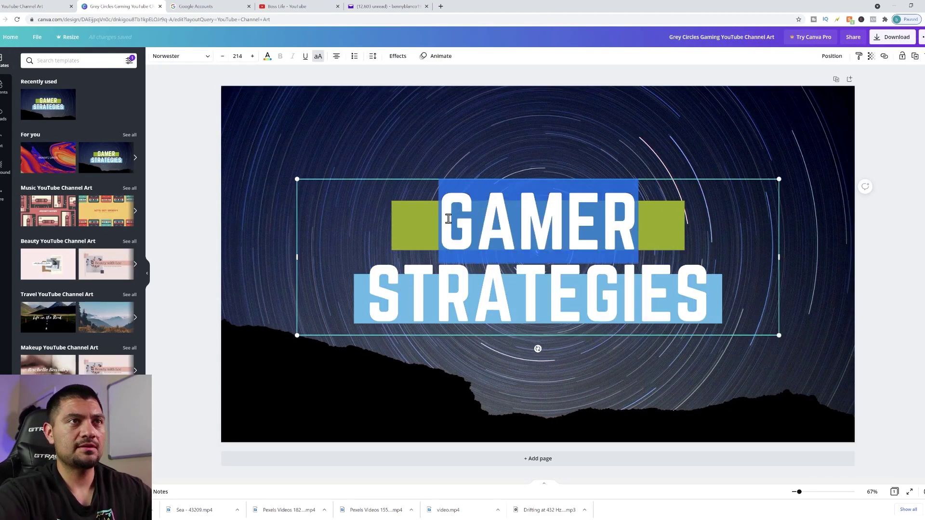
{"action": "type", "text": "BOSS"}
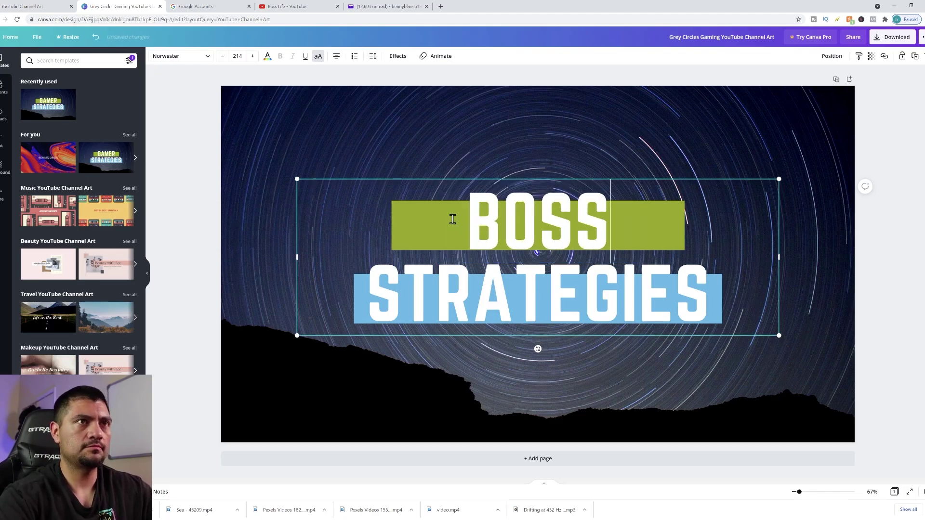
{"action": "left_click_drag", "start_coordinate": [708, 289], "coordinate": [383, 330]}
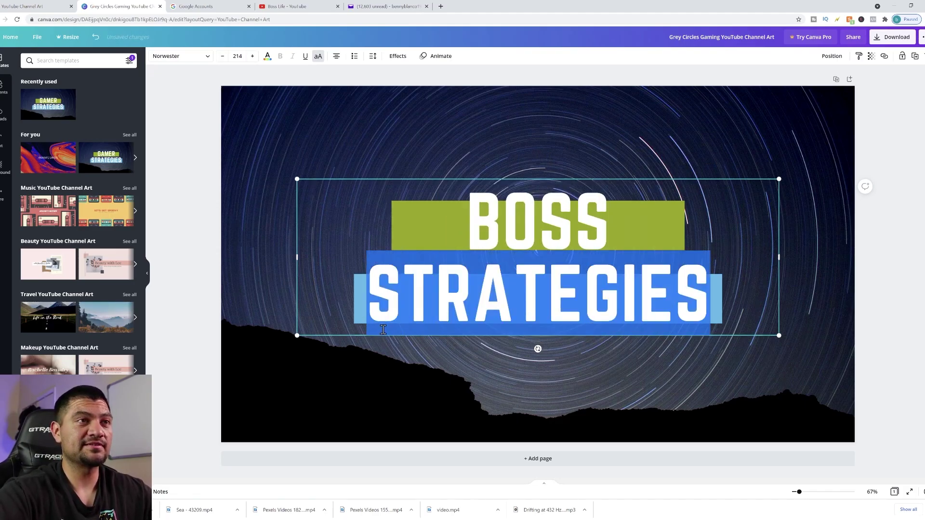
{"action": "type", "text": "LIFE"}
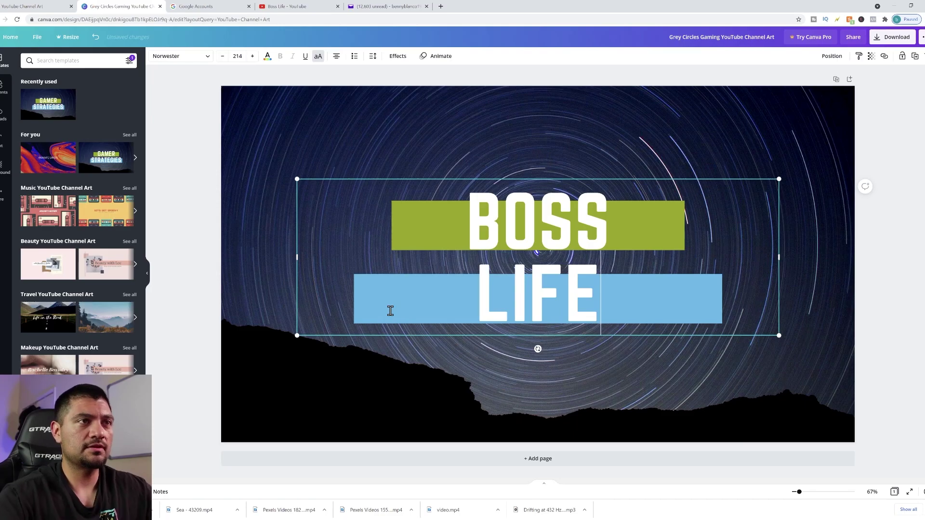
{"action": "left_click", "coordinate": [914, 256]}
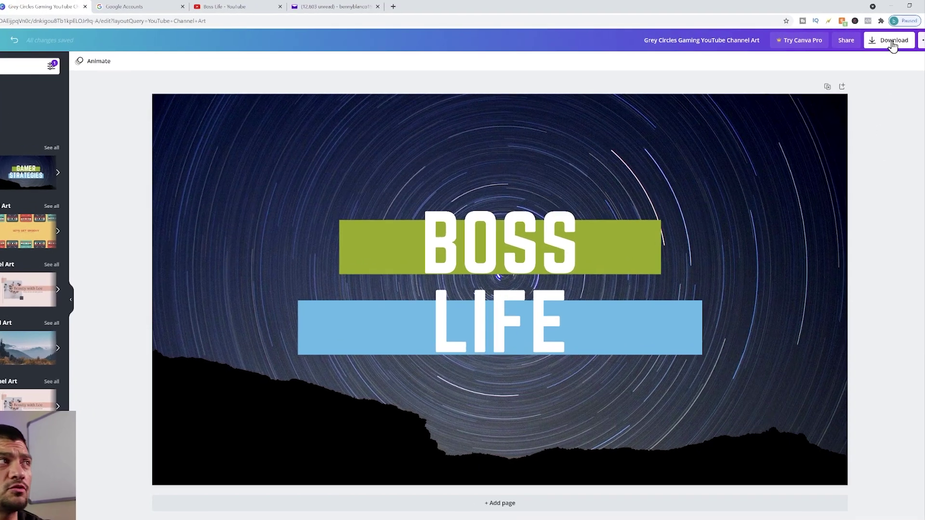
Download the finished channel banner as a PNG file.
{"action": "left_click", "coordinate": [895, 40]}
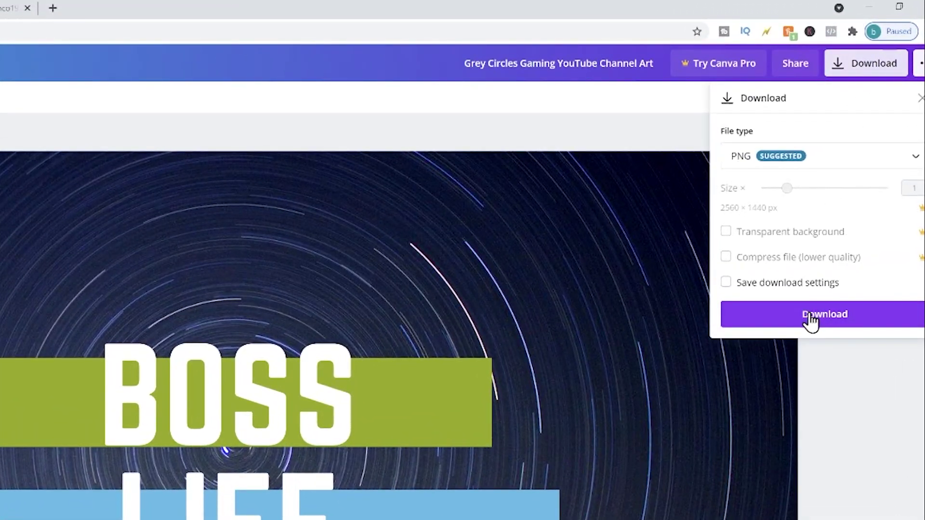
{"action": "left_click", "coordinate": [812, 319]}
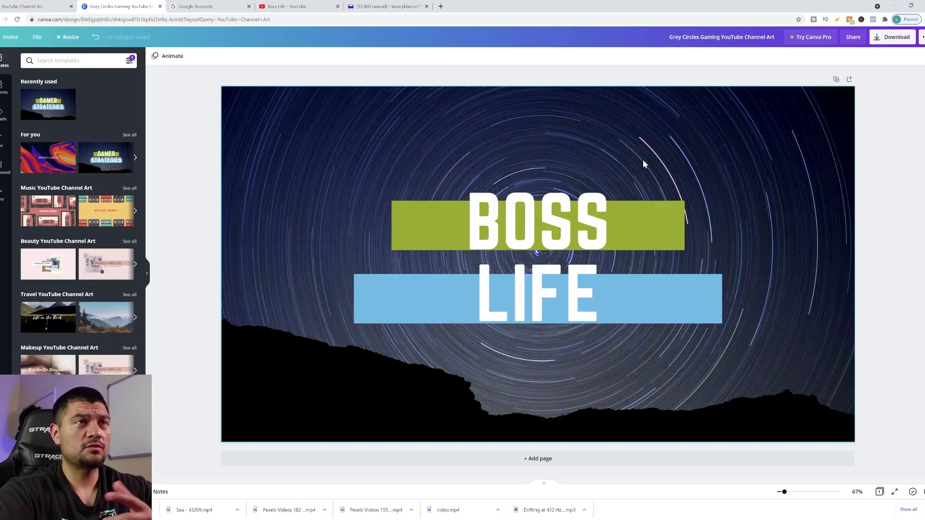
Switch to the Boss Life channel on YouTube and open its branding customization in YouTube Studio.
{"action": "left_click", "coordinate": [271, 8]}
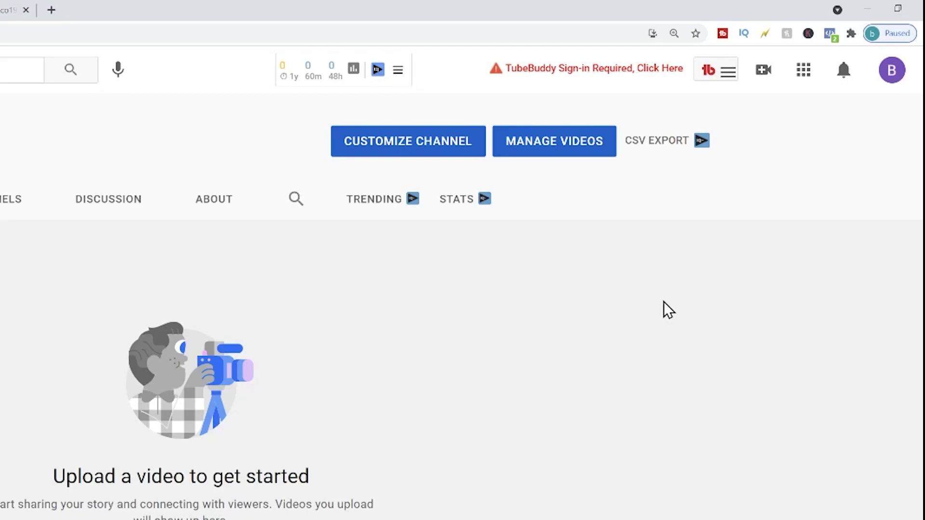
{"action": "left_click", "coordinate": [892, 72]}
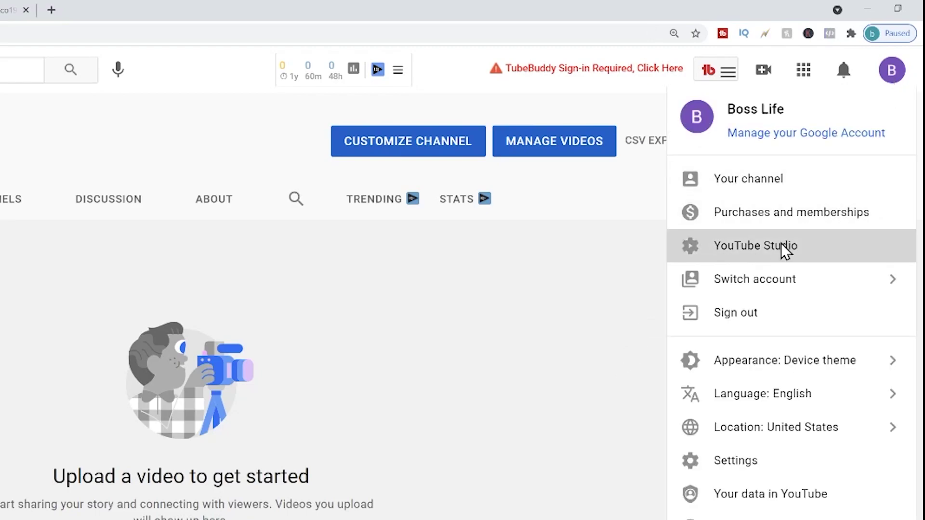
{"action": "left_click", "coordinate": [781, 244]}
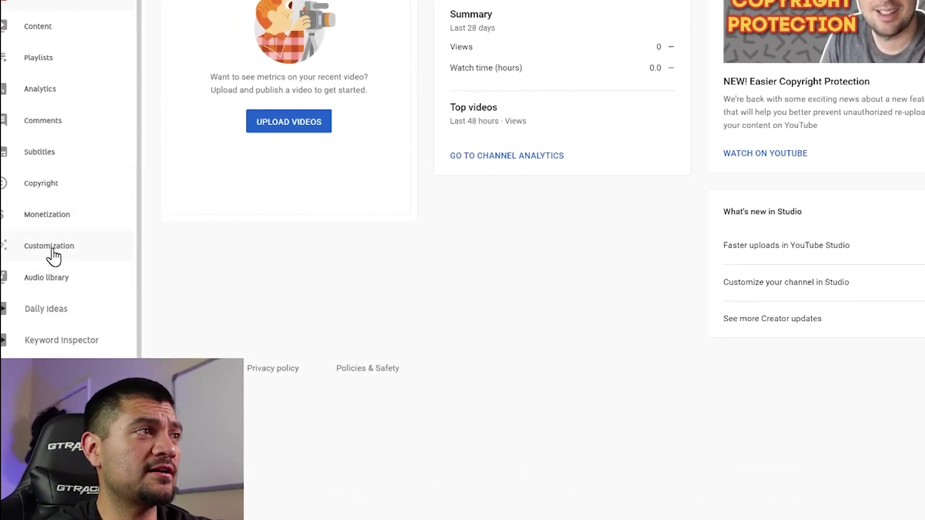
{"action": "left_click", "coordinate": [51, 248]}
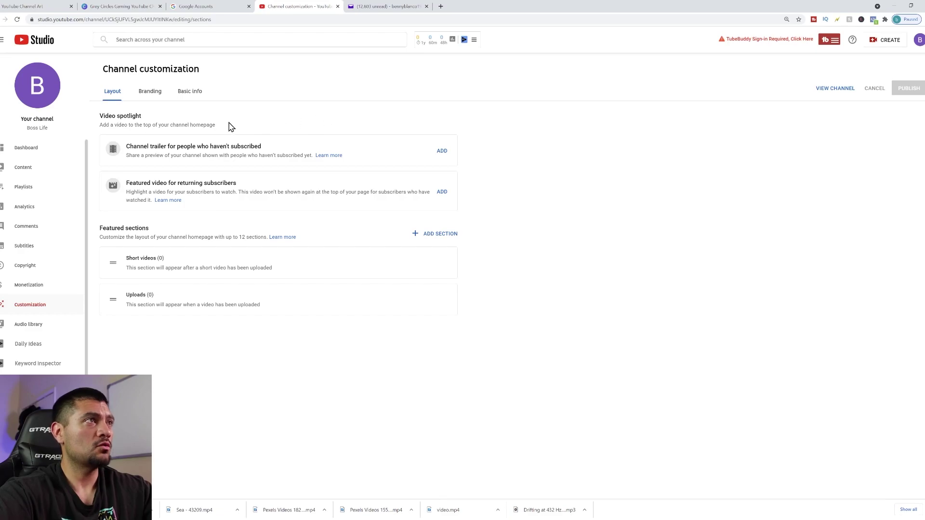
{"action": "left_click", "coordinate": [150, 92]}
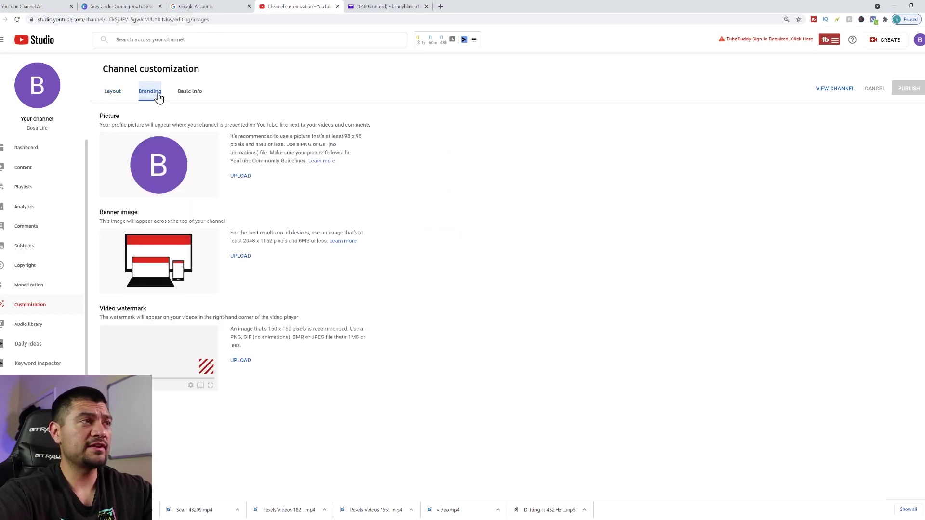
Upload the BOSS LIFE banner as the channel's banner image, shrink its crop frame around the heading and apply it.
{"action": "left_click", "coordinate": [240, 256]}
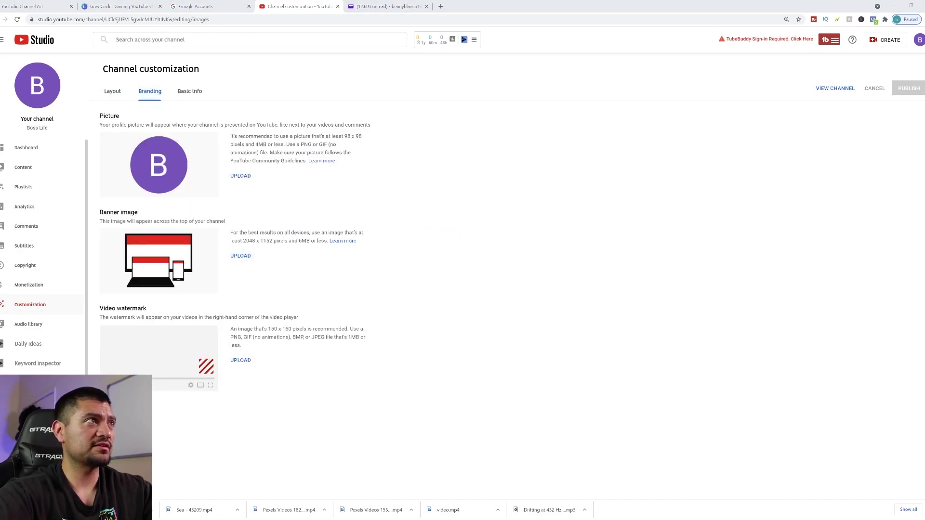
{"action": "double_click", "coordinate": [299, 189]}
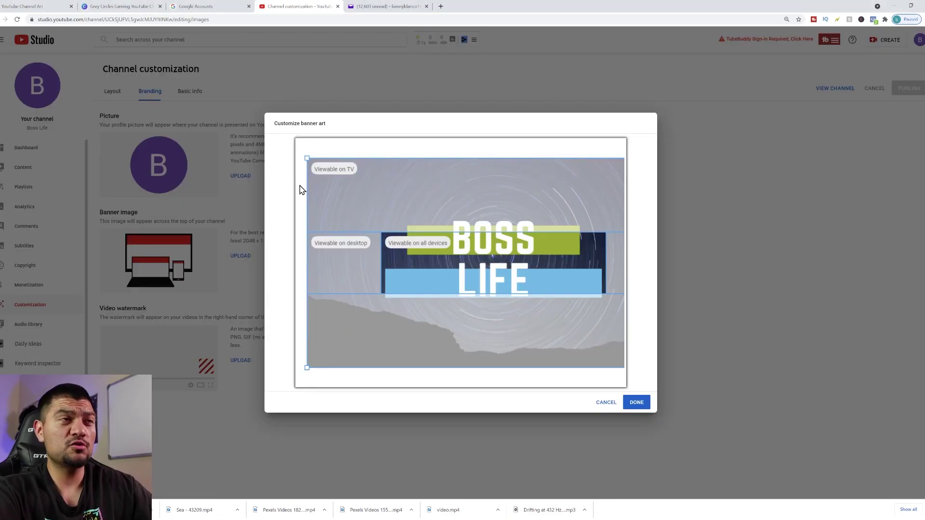
{"action": "left_click_drag", "start_coordinate": [307, 158], "coordinate": [512, 210]}
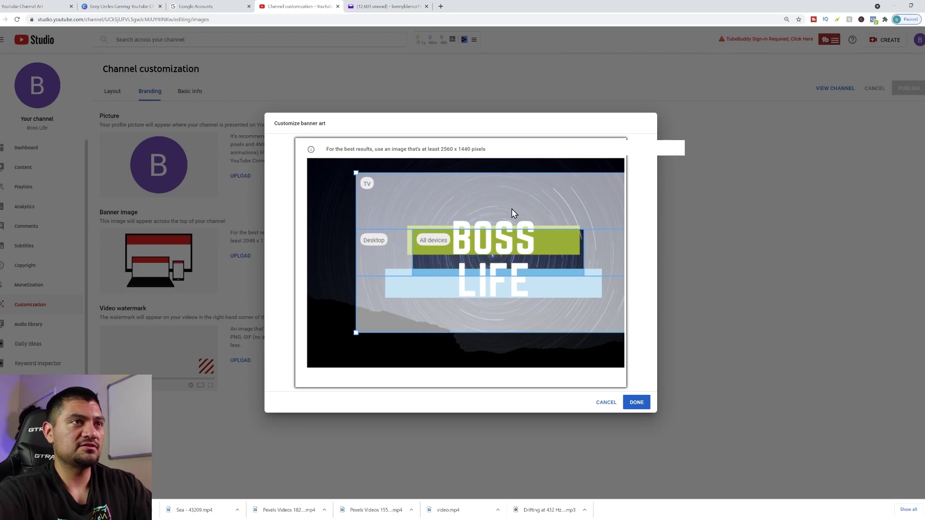
{"action": "left_click", "coordinate": [635, 403]}
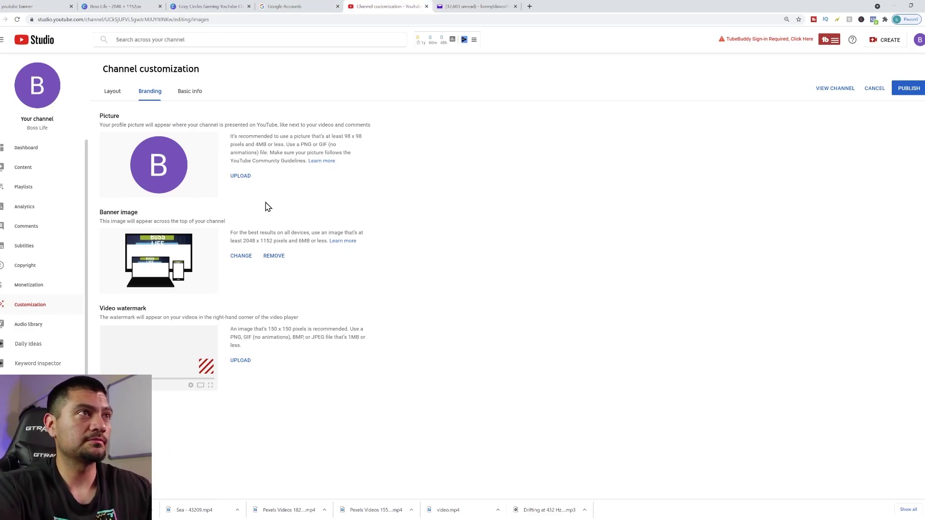
Copy the recommended profile picture size and create a new custom 98 x 98 px design in Canva.
{"action": "left_click_drag", "start_coordinate": [346, 137], "coordinate": [362, 137]}
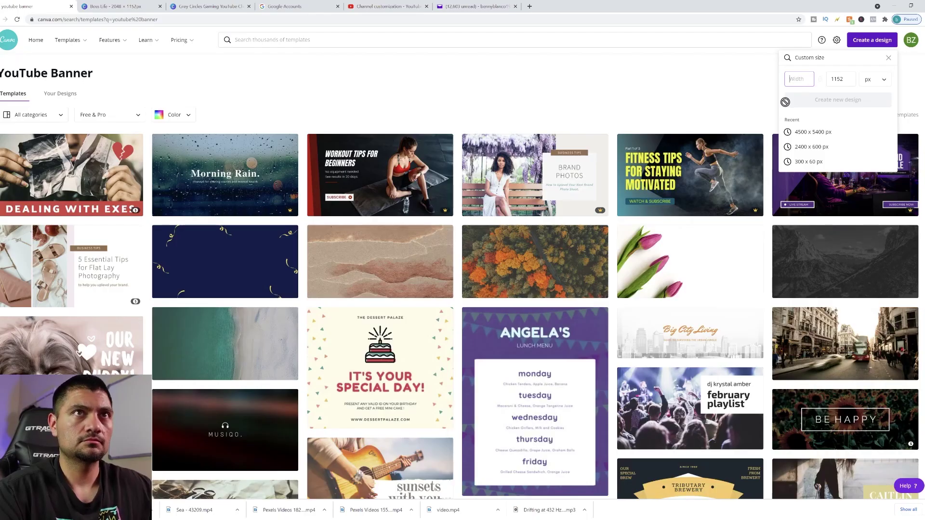
{"action": "type", "text": "98"}
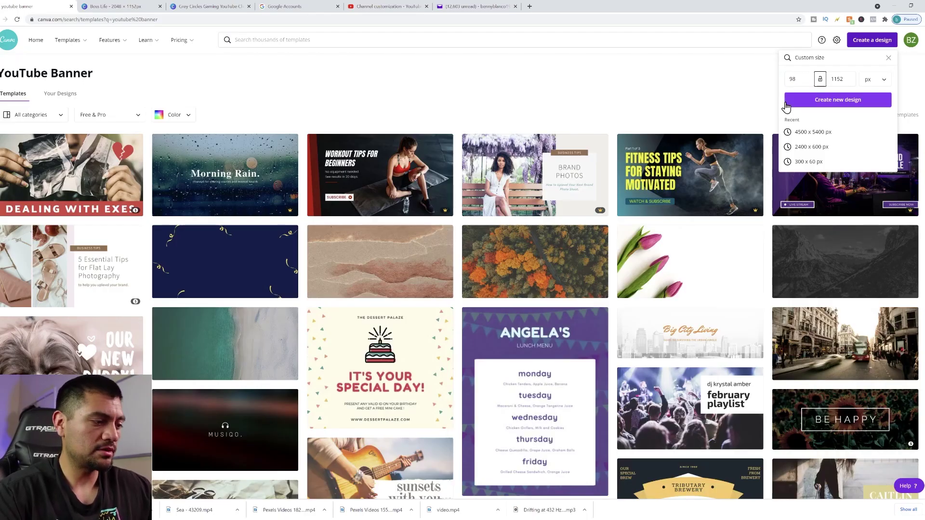
{"action": "double_click", "coordinate": [841, 79]}
{"action": "type", "text": "98"}
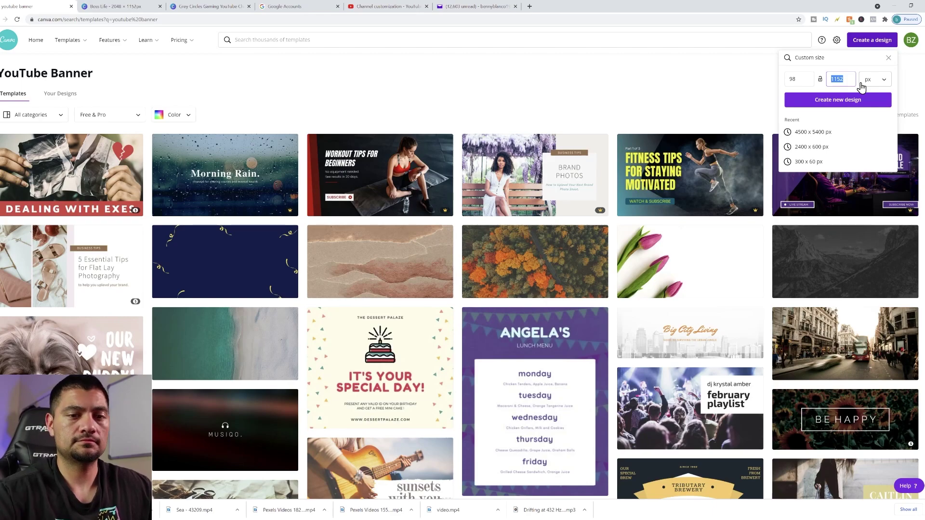
{"action": "left_click", "coordinate": [857, 98]}
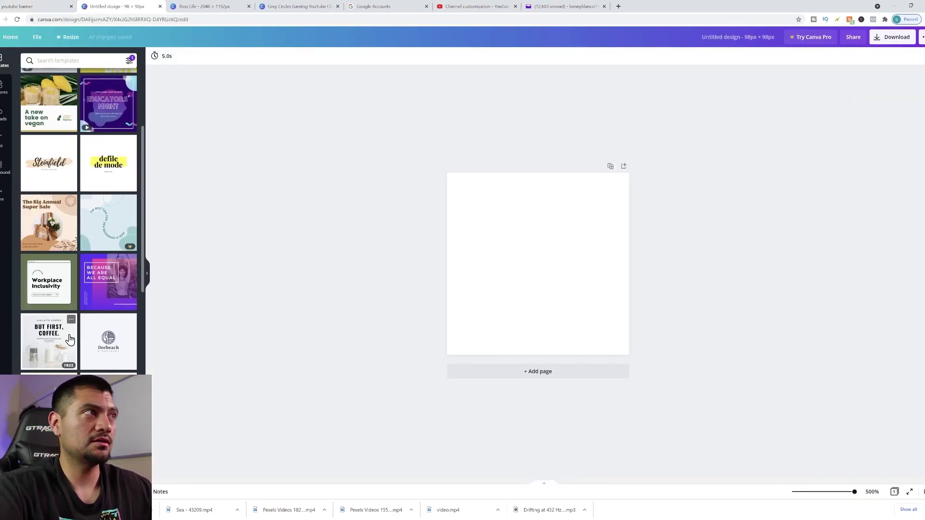
Apply the Travel Agency airplane logo template to the blank design and download it as a PNG file.
{"action": "scroll", "coordinate": [70, 340], "scroll_direction": "down", "scroll_amount": 2}
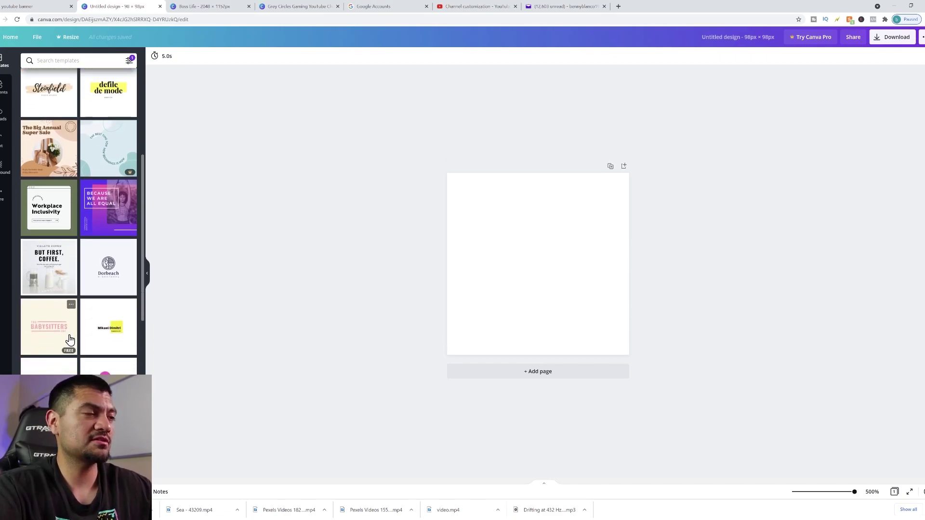
{"action": "scroll", "coordinate": [70, 339], "scroll_direction": "down", "scroll_amount": 6}
{"action": "left_click", "coordinate": [48, 280]}
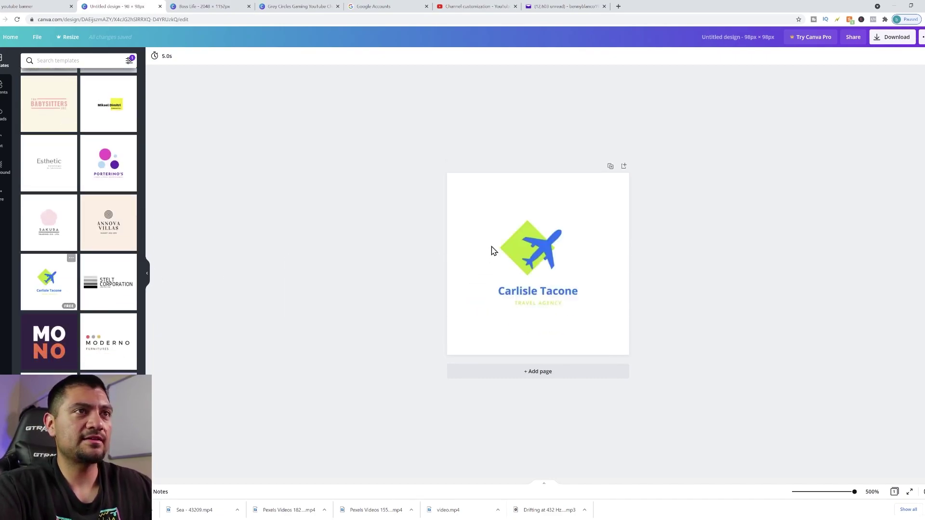
{"action": "left_click", "coordinate": [880, 37]}
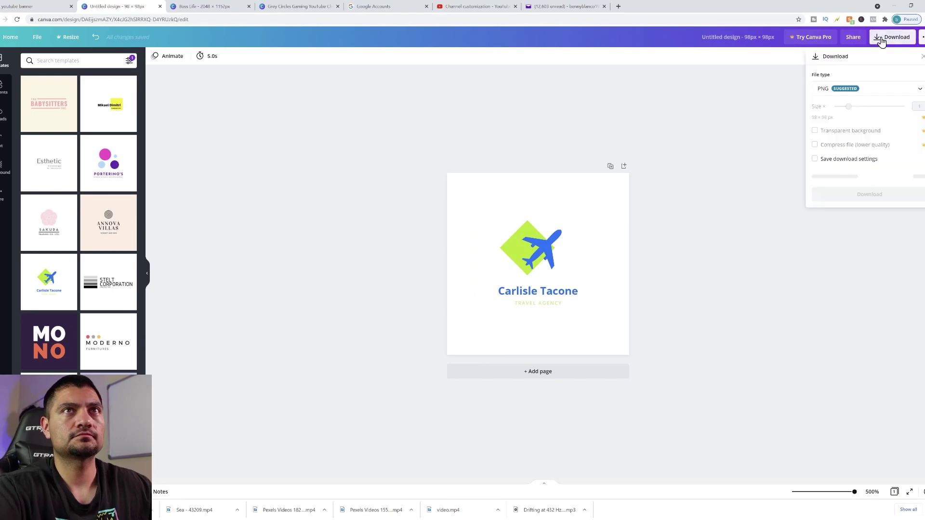
{"action": "left_click", "coordinate": [862, 176]}
Switch back to YouTube Studio and upload the airplane logo as the channel's profile picture, keeping the default circular crop.
{"action": "key", "text": "ctrl+6"}
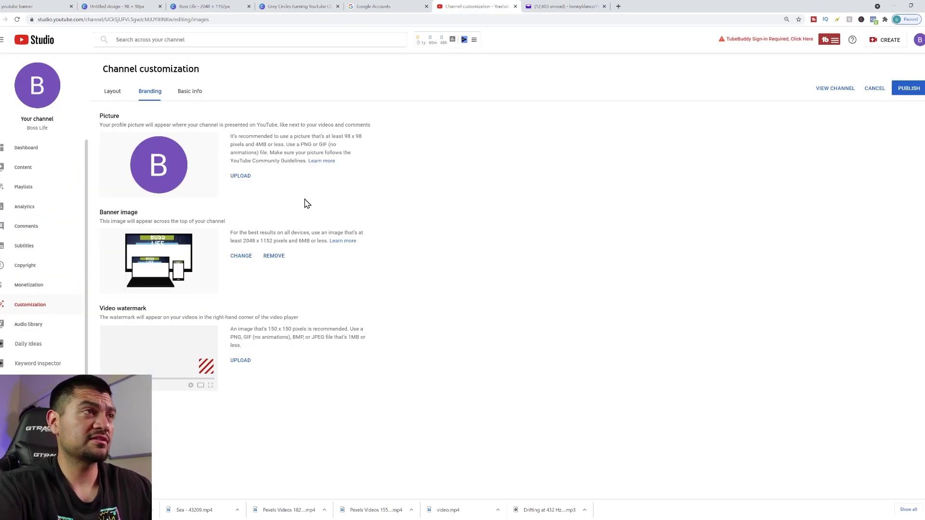
{"action": "left_click", "coordinate": [244, 181]}
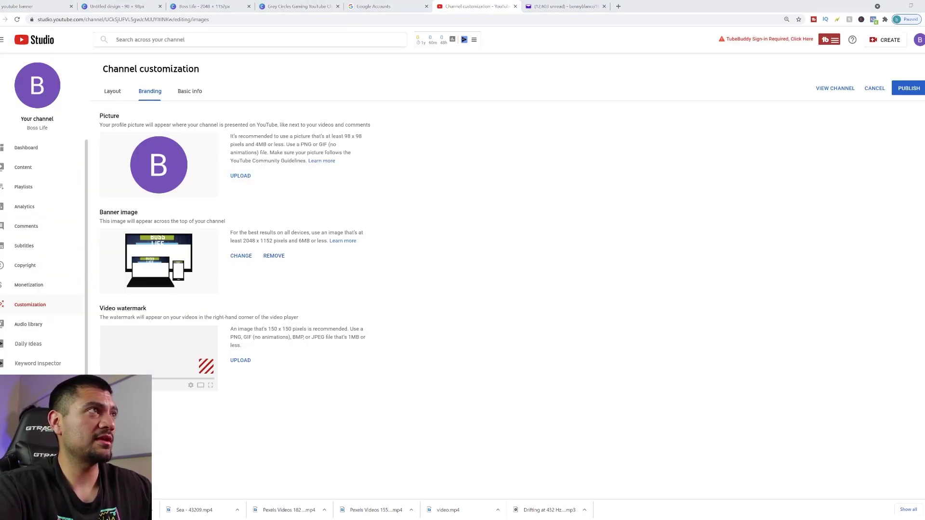
{"action": "double_click", "coordinate": [459, 188]}
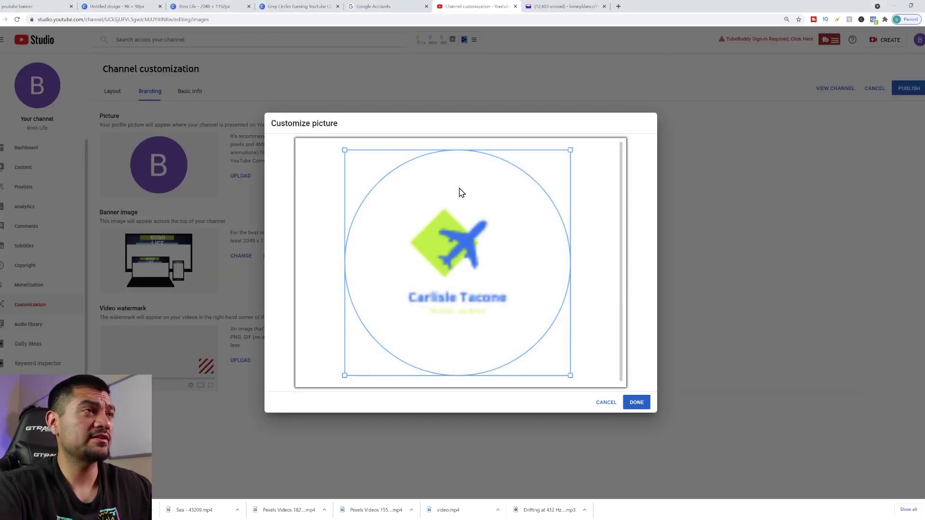
{"action": "left_click", "coordinate": [636, 403]}
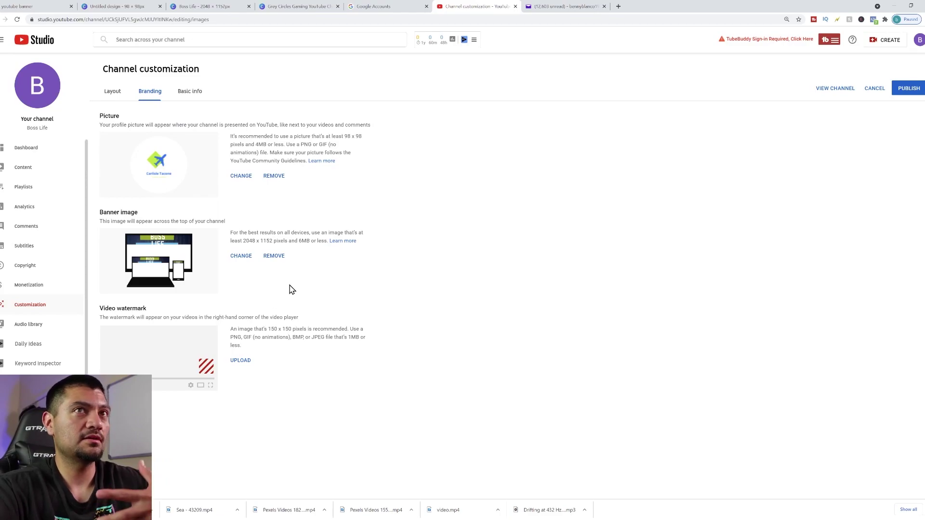
Publish the new profile picture and banner, and open the Boss Life channel page.
{"action": "left_click", "coordinate": [912, 91]}
{"action": "left_click", "coordinate": [919, 39]}
{"action": "left_click", "coordinate": [845, 92]}
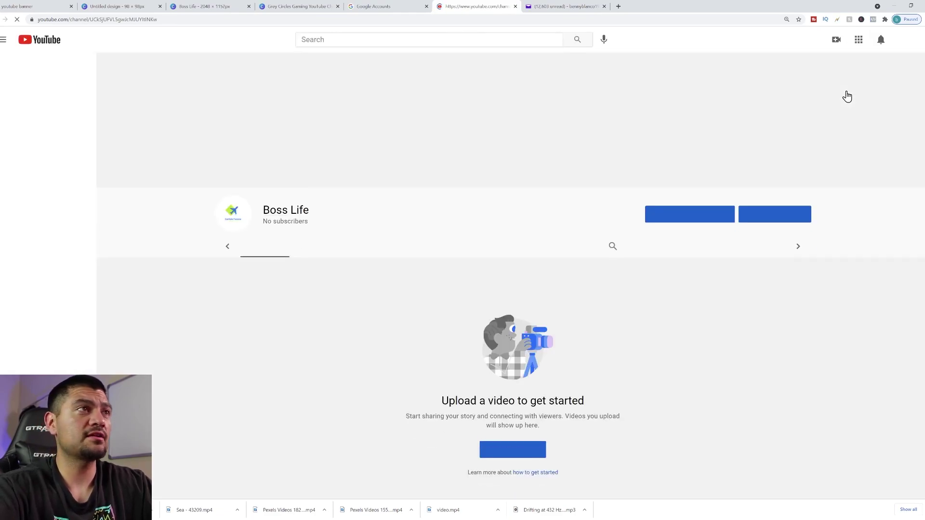